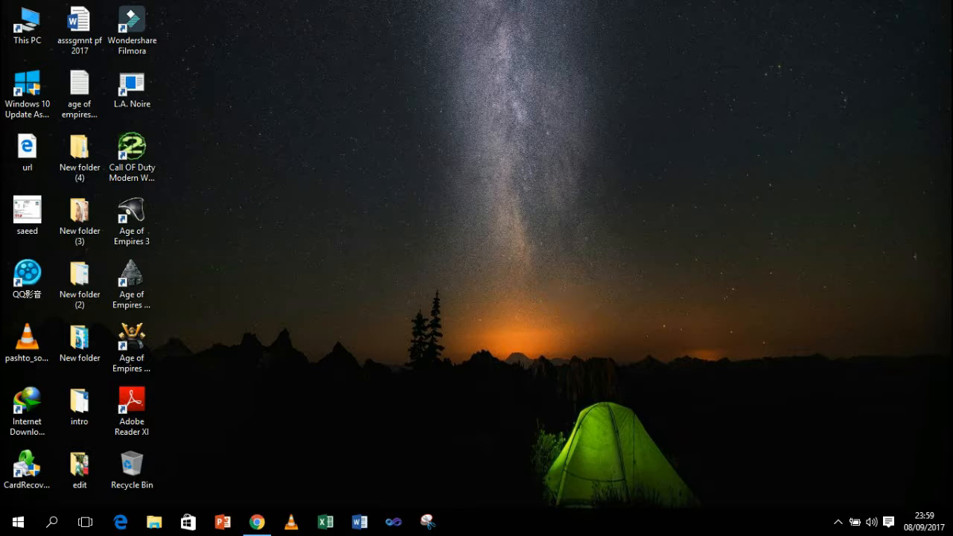
Step: Bring the iPiccy browser window back and start the Edit a Photo editor
left_click(254, 523)
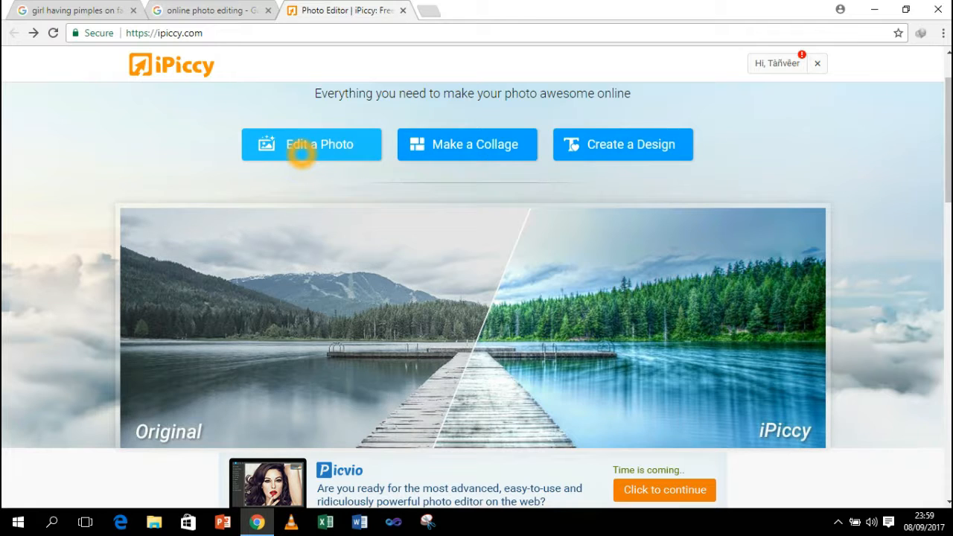
left_click(301, 153)
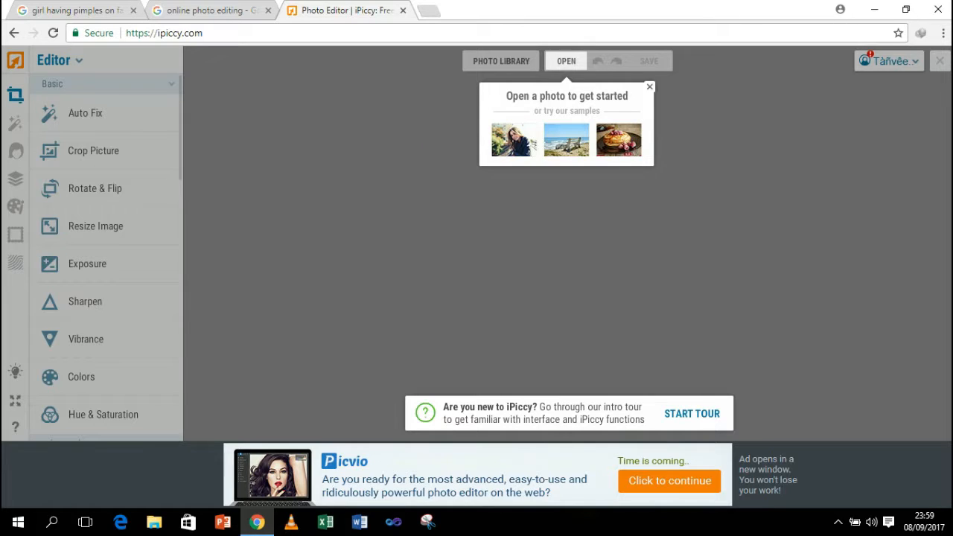
Step: Open Untitled-1 copy from New folder (3) on this computer into the editor
left_click(566, 62)
left_click(566, 62)
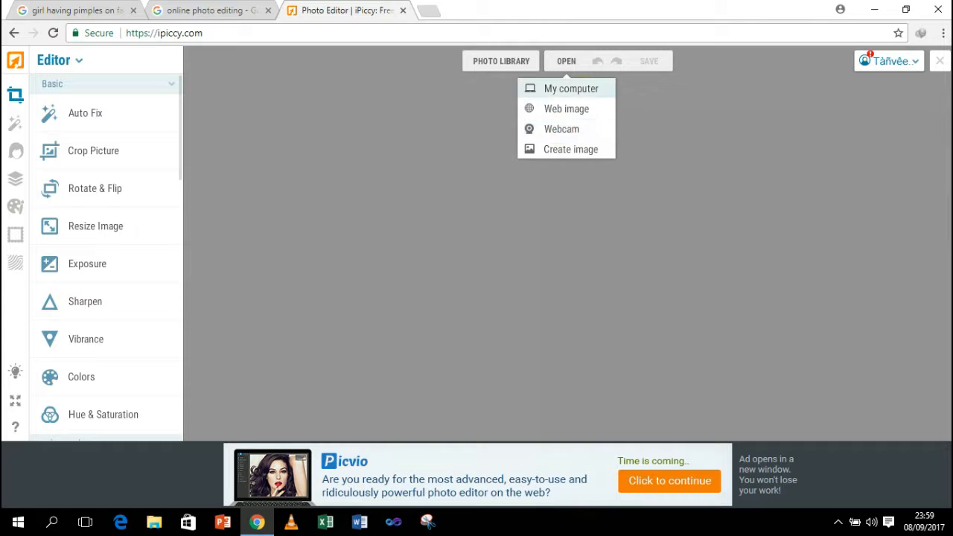
left_click(581, 89)
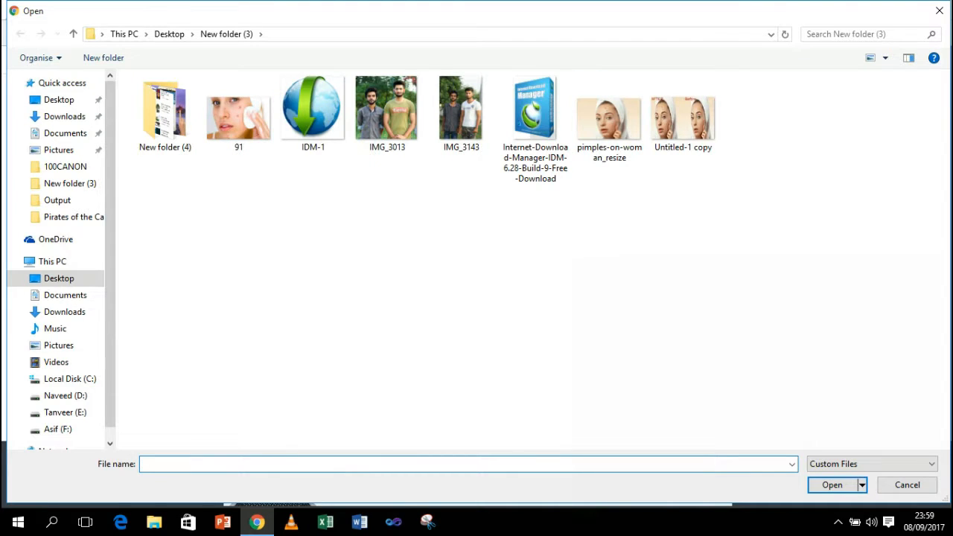
left_click(684, 120)
double_click(684, 125)
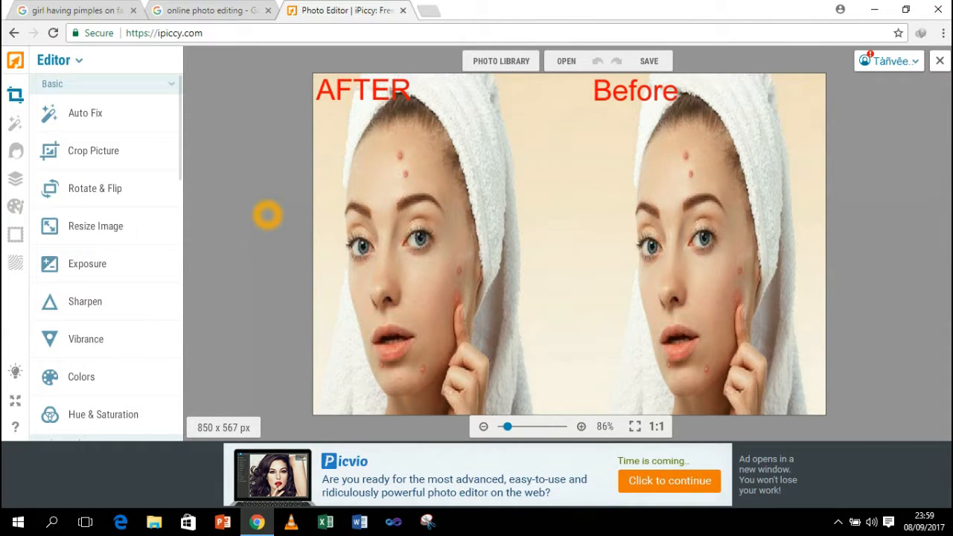
Step: Show the skin retouch tools and choose Wrinkle Remover
left_click(14, 152)
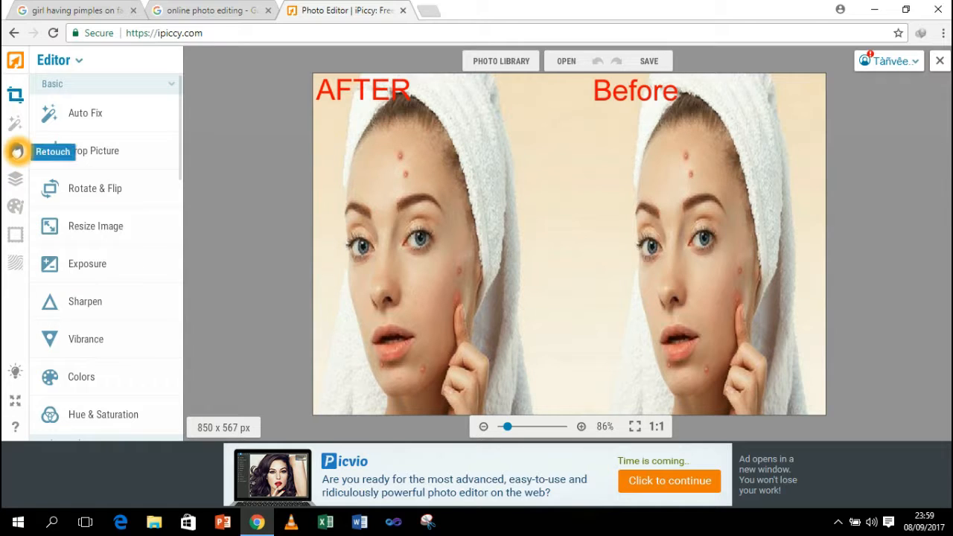
left_click(15, 152)
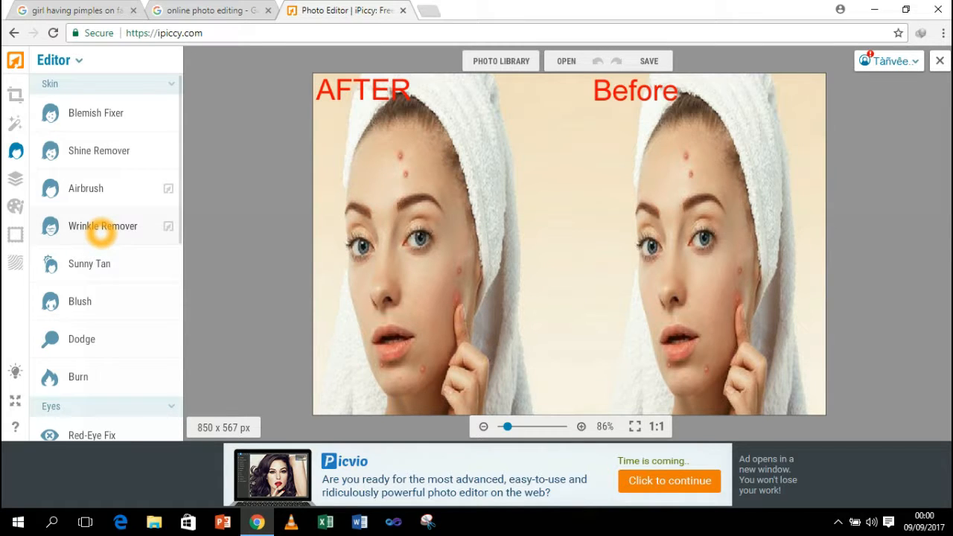
left_click(101, 227)
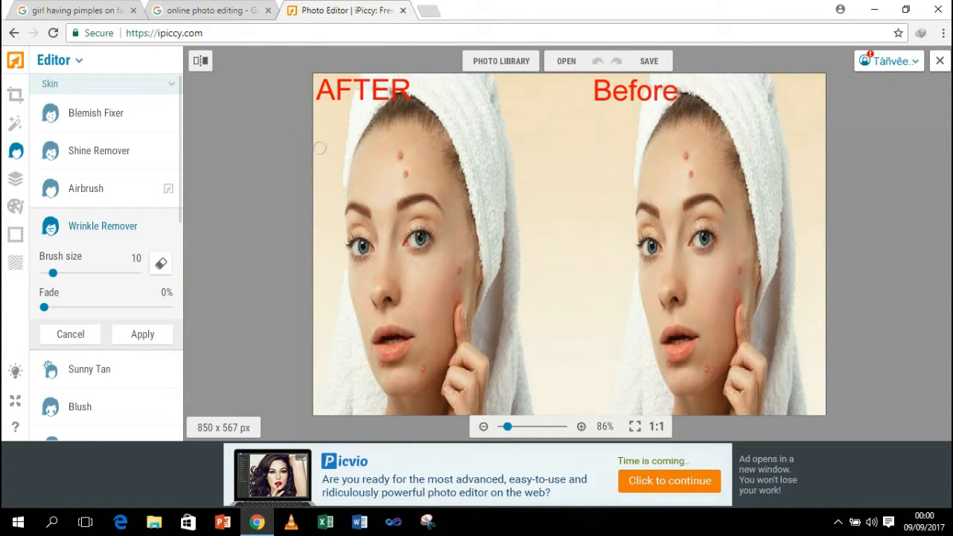
Step: Brush away the pimples on the AFTER face's forehead
left_click(409, 159)
left_click(404, 157)
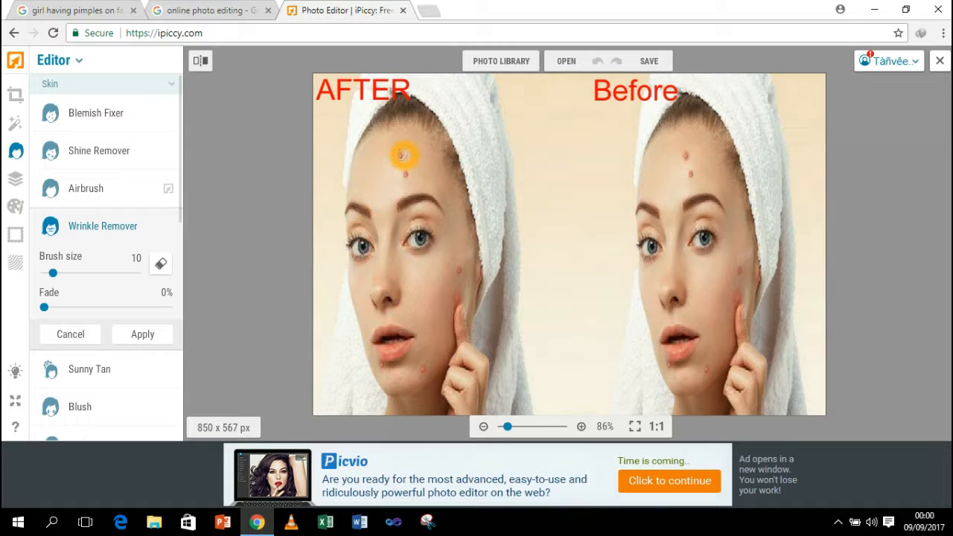
left_click(403, 169)
left_click(400, 175)
left_click(402, 173)
left_click(405, 176)
left_click(401, 158)
left_click(399, 157)
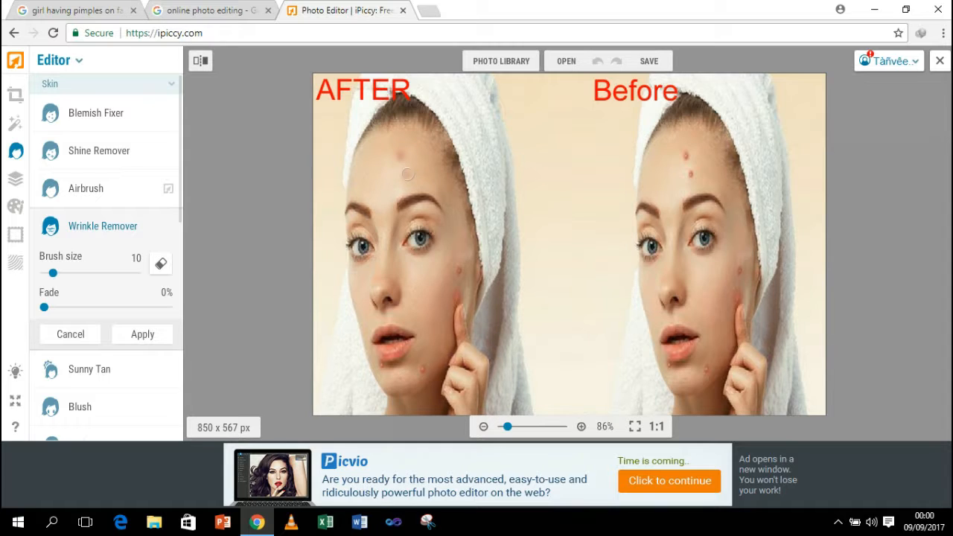
Step: Smooth the blemishes on the cheek below the left eye
left_click(415, 270)
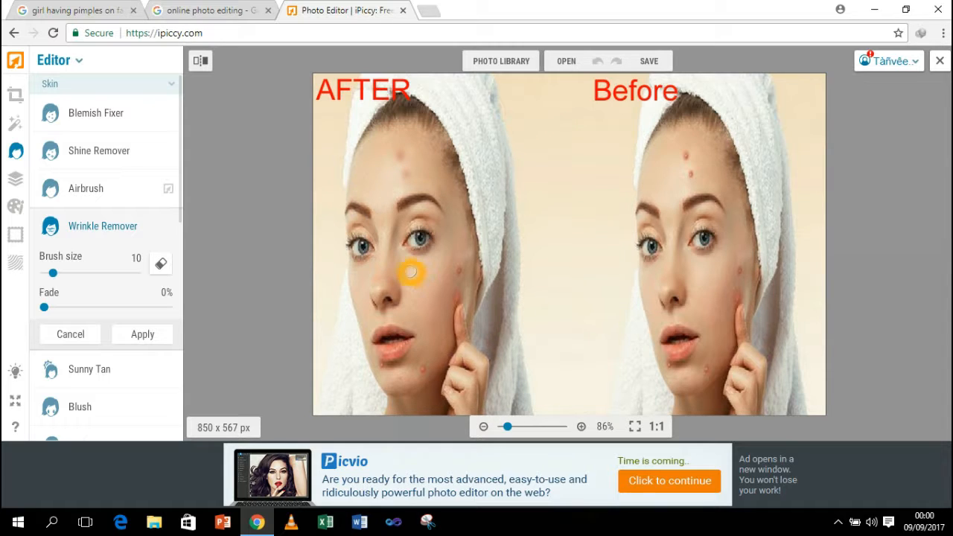
left_click(453, 273)
left_click(458, 272)
left_click(460, 270)
left_click(457, 271)
left_click(461, 278)
left_click(456, 273)
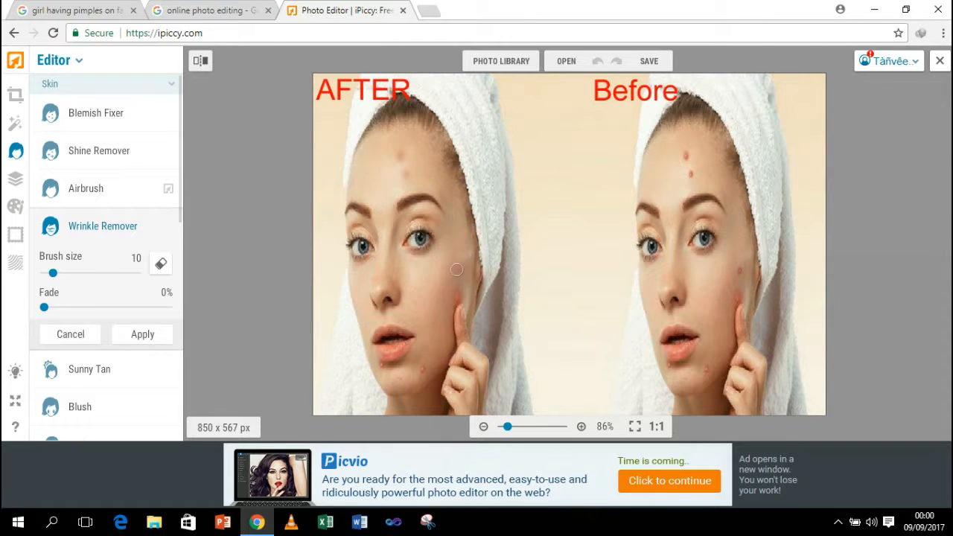
Step: Smooth the cheek pimple above the finger and the chin pimple, then apply
left_click(455, 294)
left_click(457, 292)
left_click(455, 275)
left_click(454, 298)
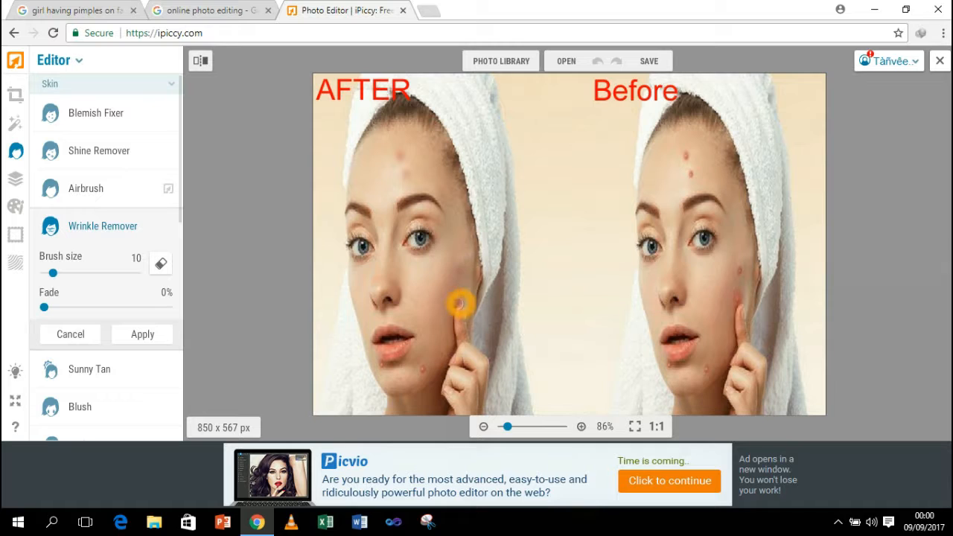
left_click(456, 272)
mouse_move(396, 390)
left_mouse_down()
mouse_move(424, 371)
mouse_move(419, 378)
mouse_move(422, 369)
mouse_move(370, 367)
mouse_move(402, 382)
left_mouse_up()
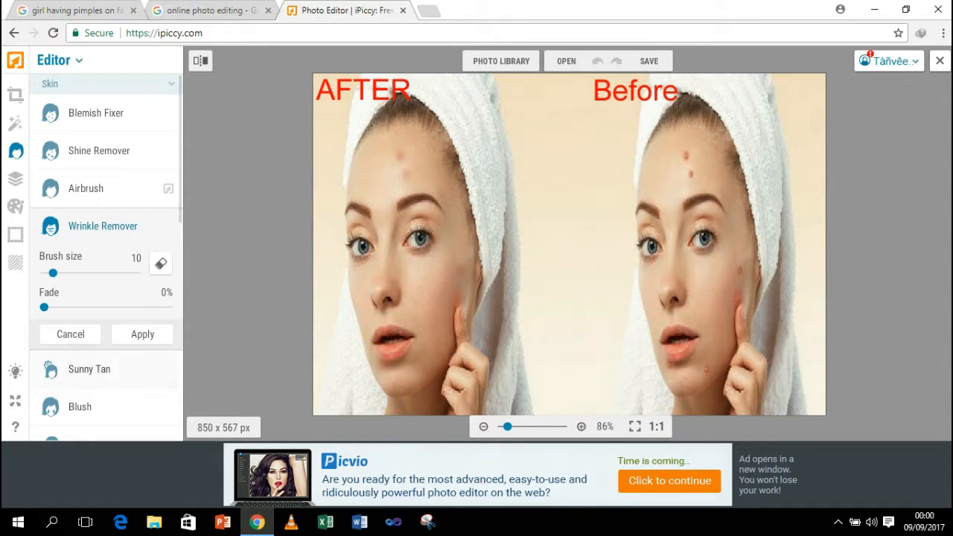
left_click(147, 336)
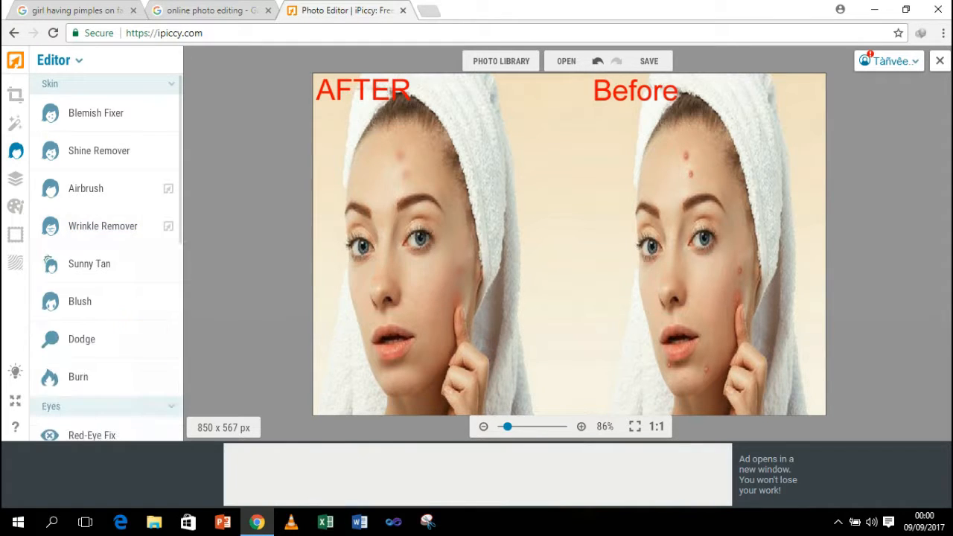
Step: Re-smooth the upper forehead blemishes and cheek redness with Wrinkle Remover, then apply
left_click(111, 228)
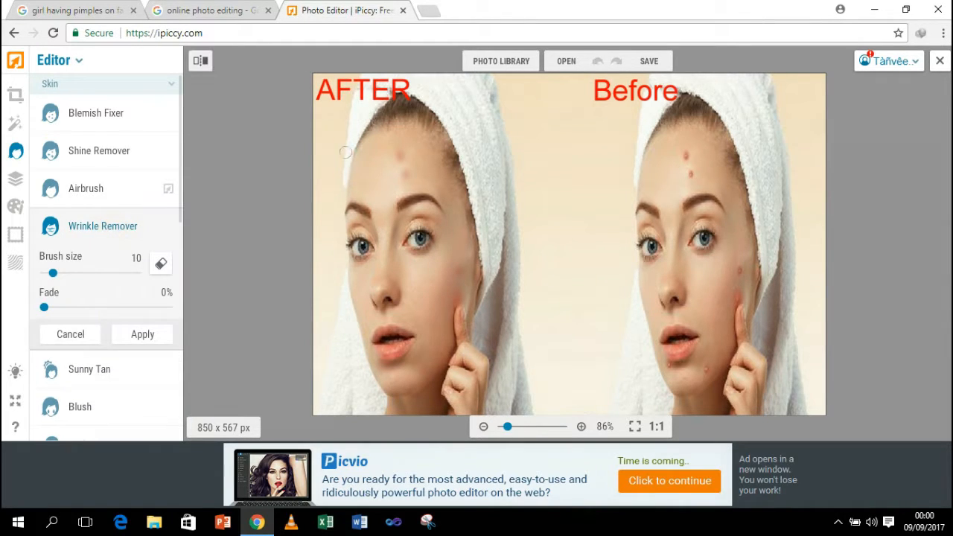
left_click(388, 145)
left_click(396, 132)
left_click(393, 153)
left_click(400, 155)
left_click(400, 154)
mouse_move(406, 152)
left_mouse_down()
mouse_move(405, 176)
mouse_move(410, 171)
mouse_move(395, 158)
mouse_move(398, 149)
mouse_move(415, 175)
mouse_move(404, 152)
mouse_move(400, 171)
left_mouse_up()
left_click(404, 166)
mouse_move(460, 275)
left_mouse_down()
mouse_move(479, 271)
mouse_move(459, 268)
mouse_move(460, 290)
mouse_move(449, 277)
mouse_move(462, 292)
left_mouse_up()
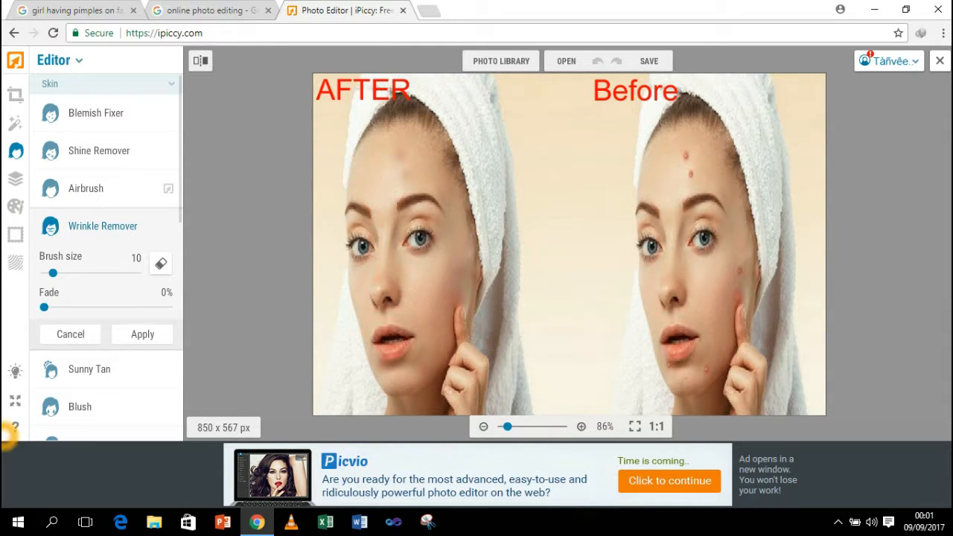
left_click(143, 334)
Step: Dab away the remaining forehead blemishes with Wrinkle Remover
left_click(97, 233)
left_click_drag(403, 172, 413, 167)
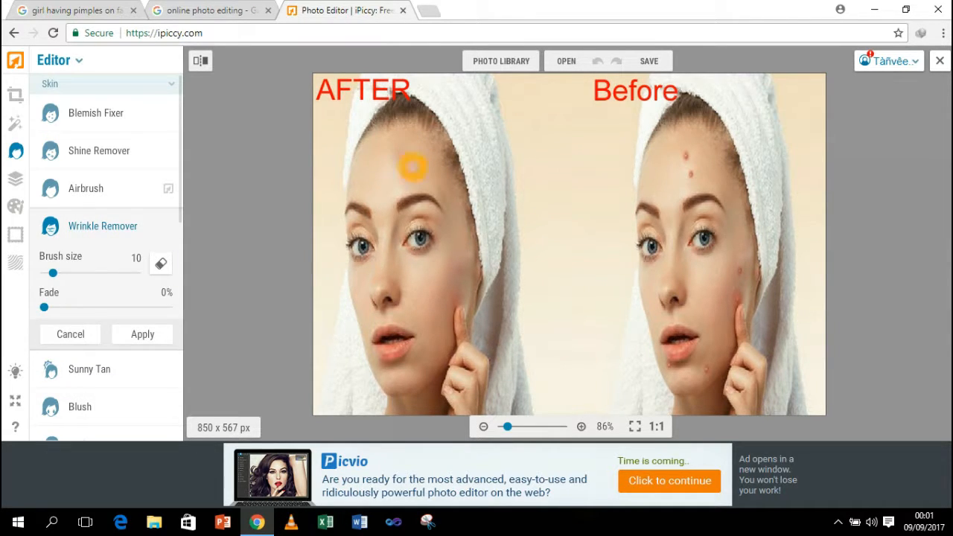
left_click(401, 163)
left_click(403, 190)
left_click(404, 178)
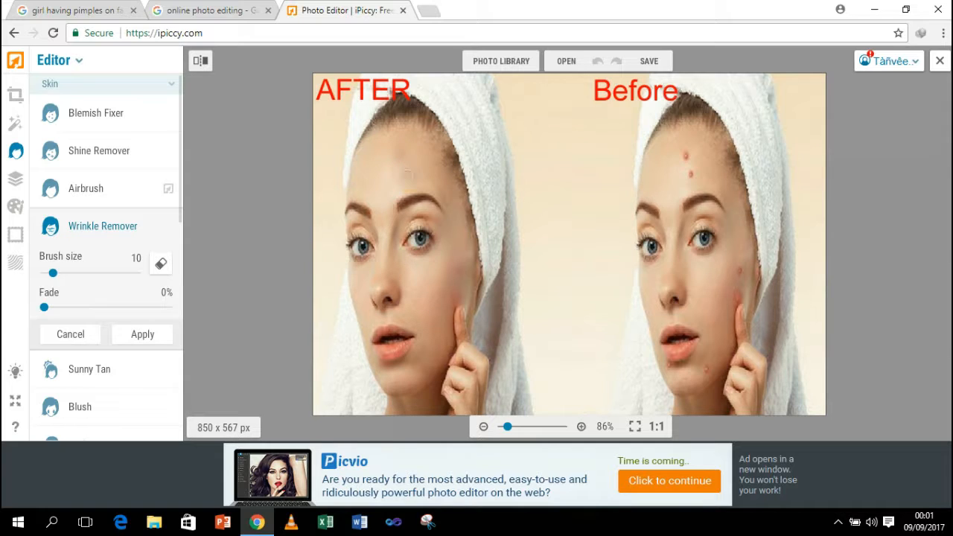
left_click(399, 149)
Step: Smooth the cheek, chin and lower-lip blemishes, then set brush size to 31
left_click(463, 267)
left_click(457, 283)
left_click(453, 274)
left_click(408, 378)
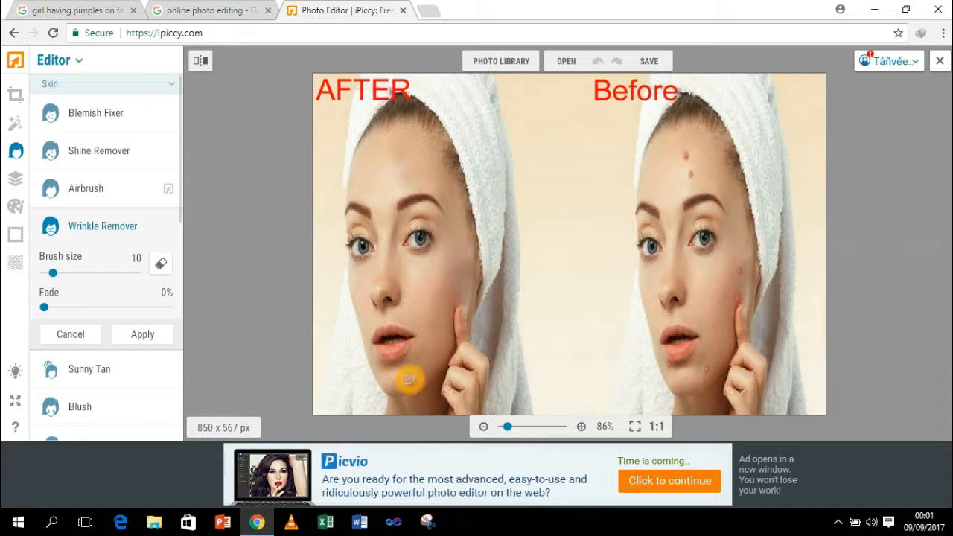
left_click(399, 362)
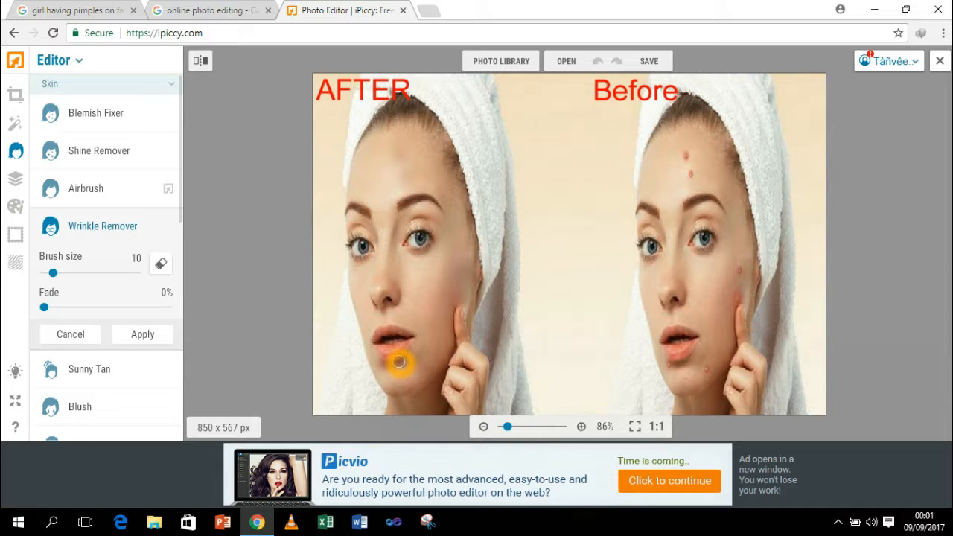
left_click(508, 188)
left_click(454, 296)
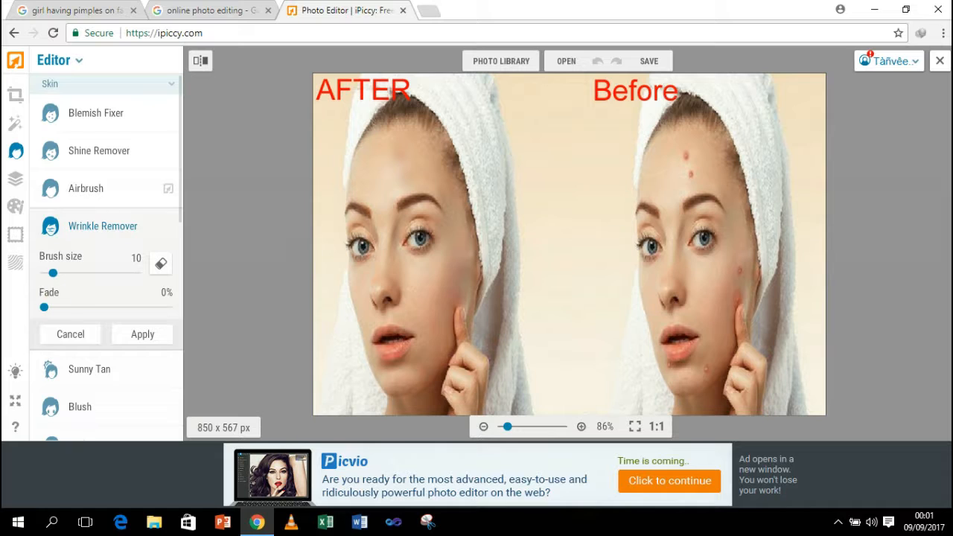
left_click_drag(53, 273, 73, 272)
Step: Smooth the forehead, and from the temple down the cheek, with the size-31 brush
left_click(387, 168)
left_click(381, 187)
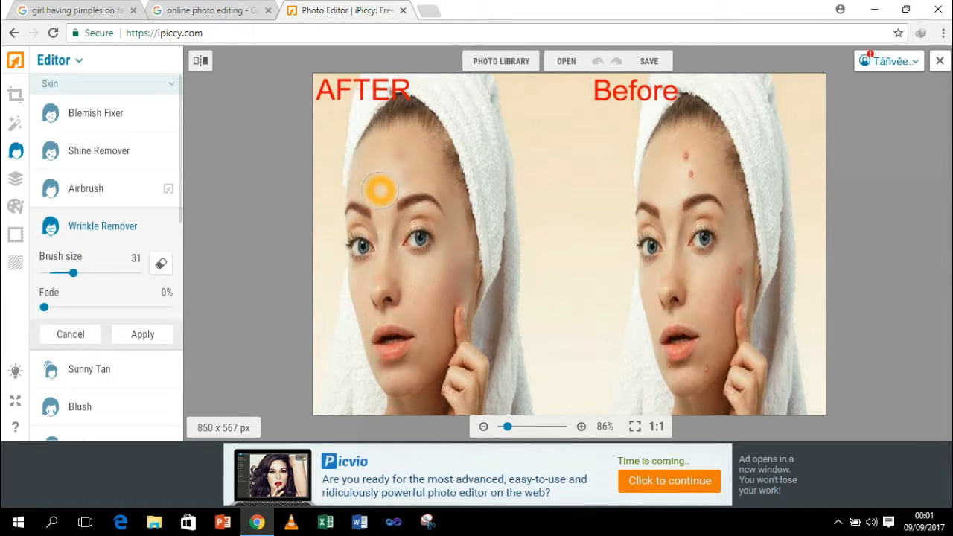
mouse_move(409, 274)
left_mouse_down()
mouse_move(435, 304)
mouse_move(432, 321)
mouse_move(419, 279)
left_mouse_up()
left_click(452, 216)
left_click_drag(452, 216, 456, 249)
Step: Smooth the cheek beside the nose, jaw, chin and skin under the eye
left_click(351, 273)
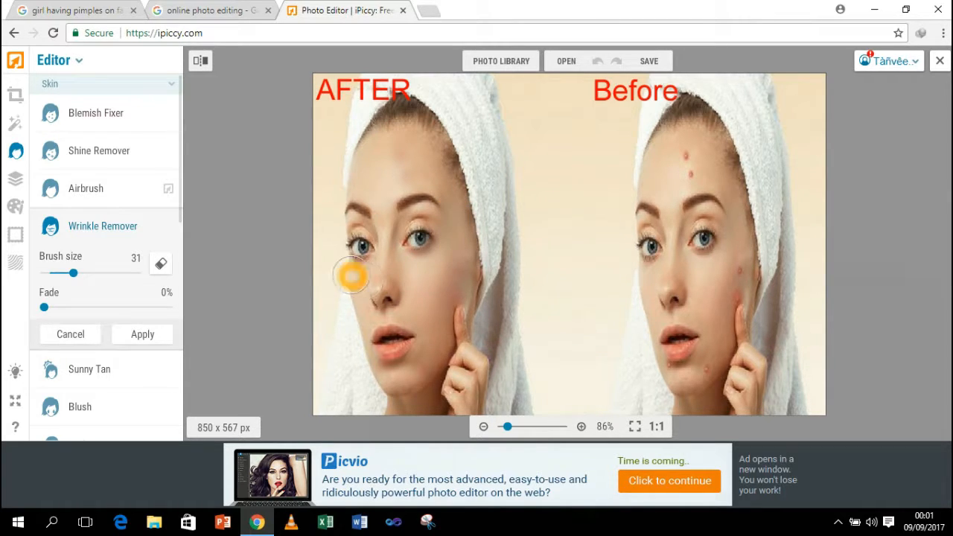
left_click(351, 307)
left_click(364, 330)
left_click(390, 382)
left_click(403, 386)
left_click(425, 273)
left_click(392, 274)
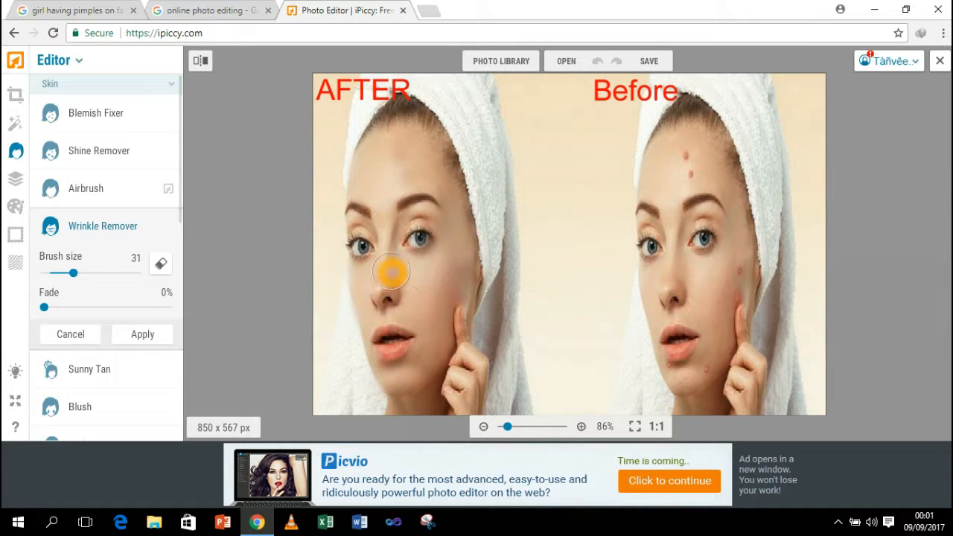
left_click(362, 271)
left_click(361, 274)
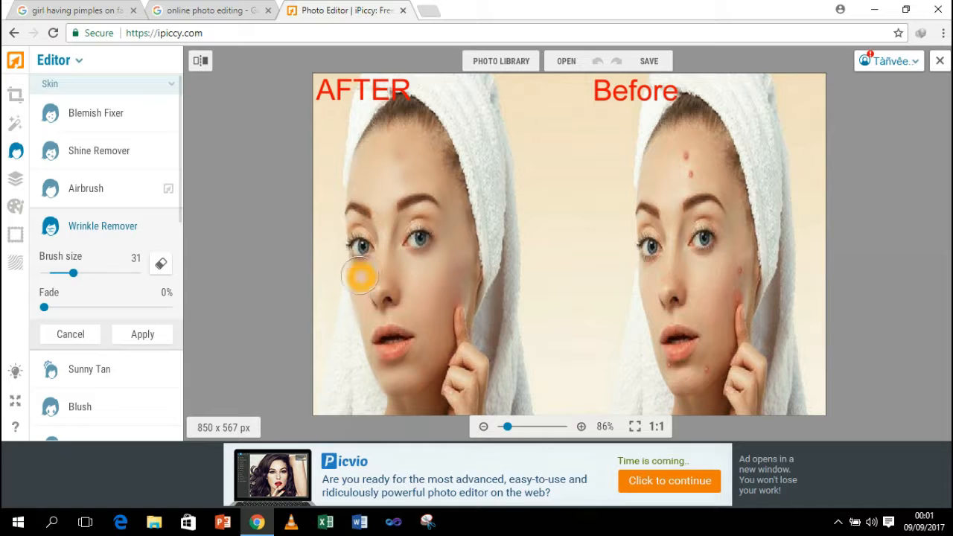
left_click(383, 229)
left_click(385, 255)
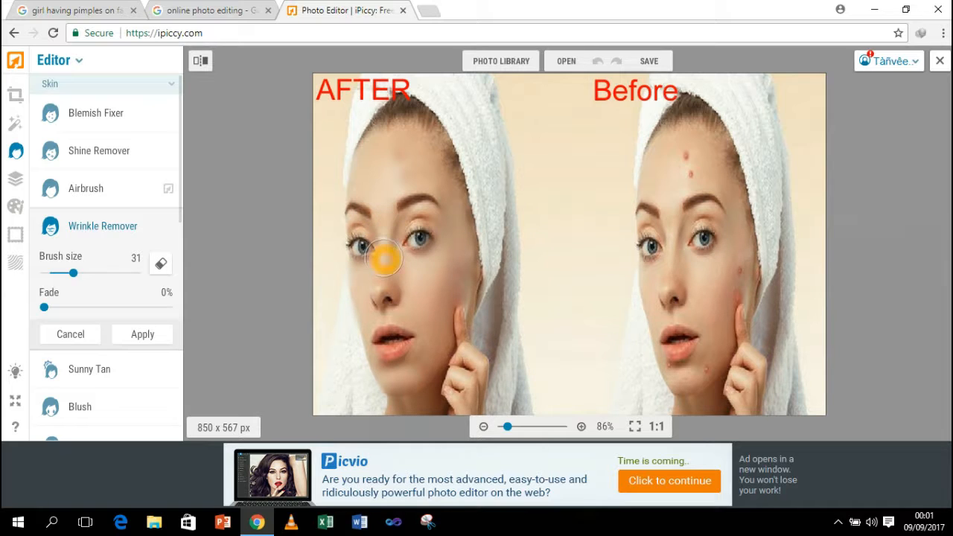
Step: Switch Wrinkle Remover to eraser mode and erase retouching along the face's edges
left_click(161, 264)
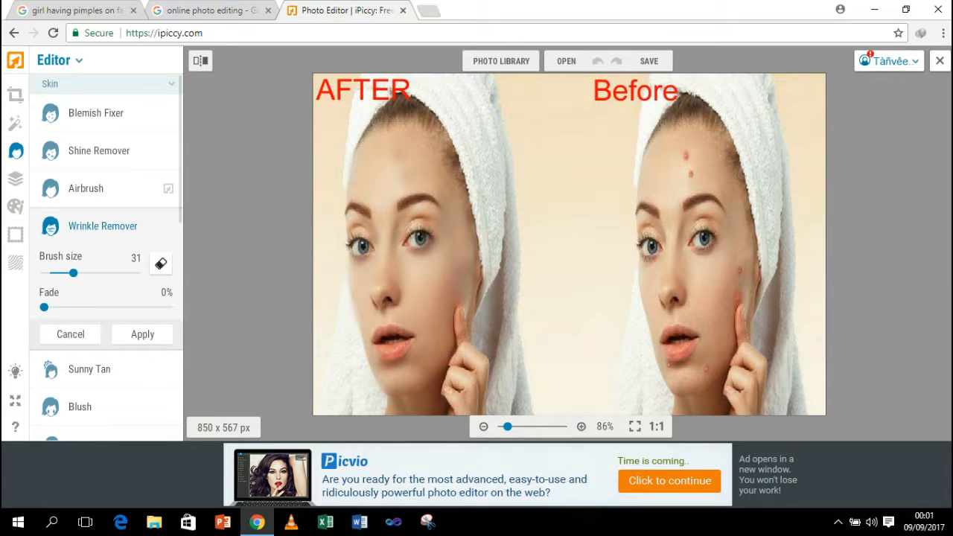
left_click(161, 264)
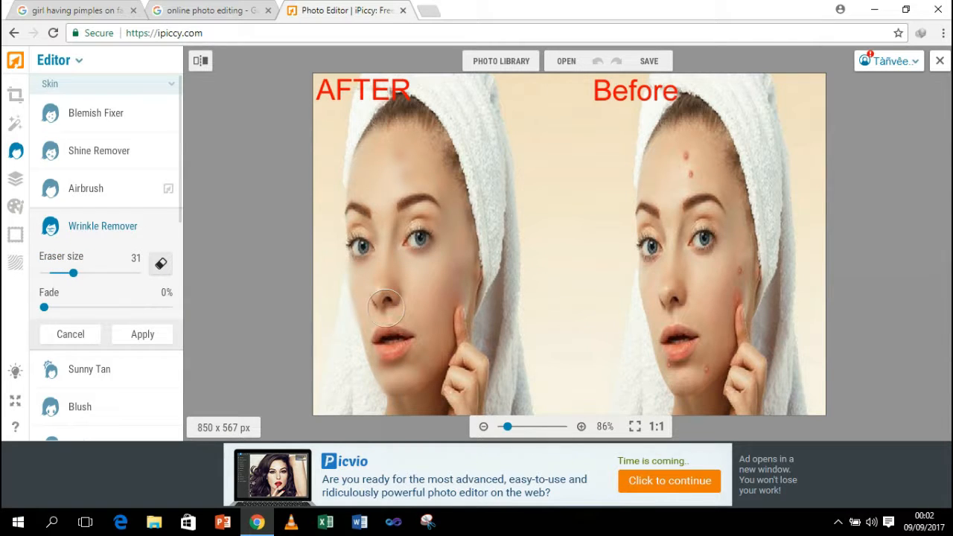
left_click(327, 301)
left_click(344, 337)
left_click(336, 310)
left_click(341, 352)
left_click(520, 299)
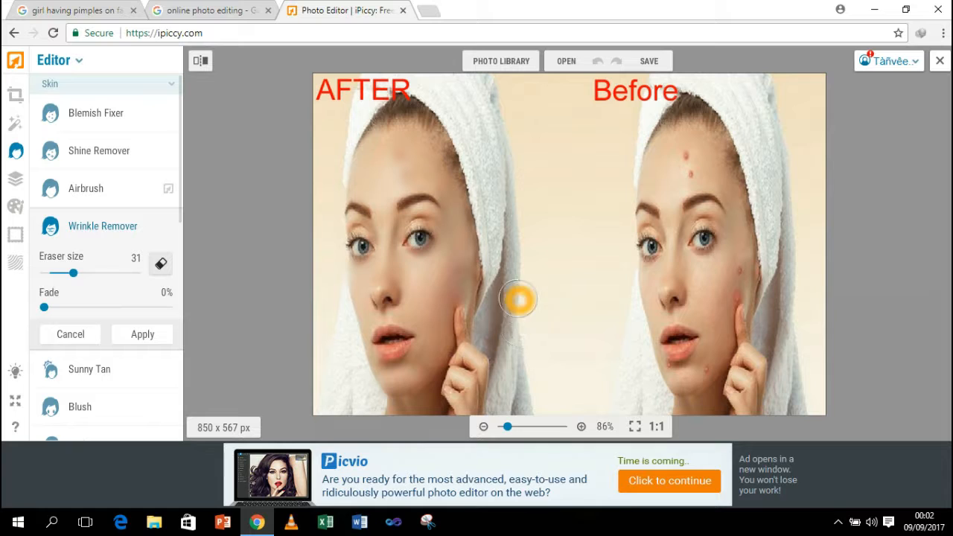
left_click(490, 153)
left_click(45, 308)
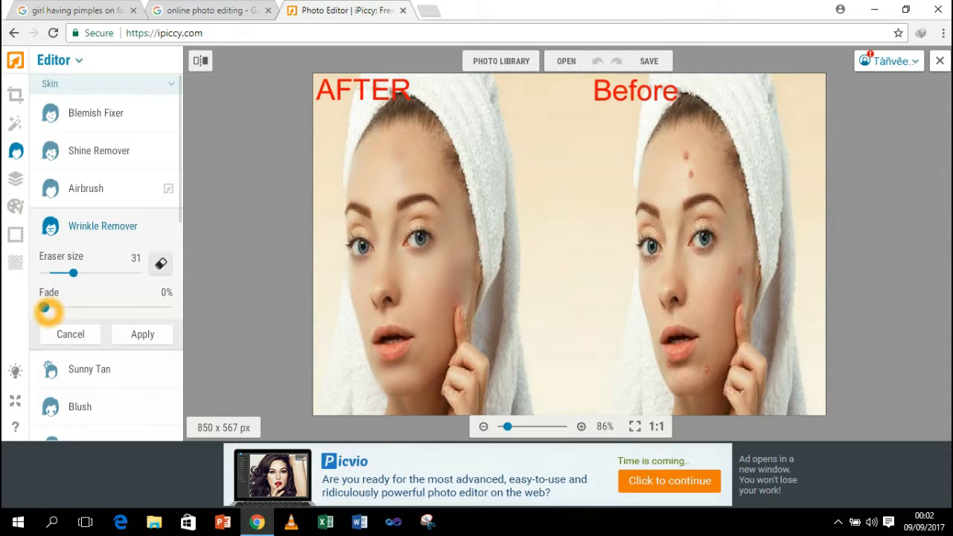
Step: Set the retouch fade to 7% and apply the Wrinkle Remover changes
mouse_move(44, 308)
left_mouse_down()
mouse_move(74, 307)
mouse_move(49, 309)
left_mouse_up()
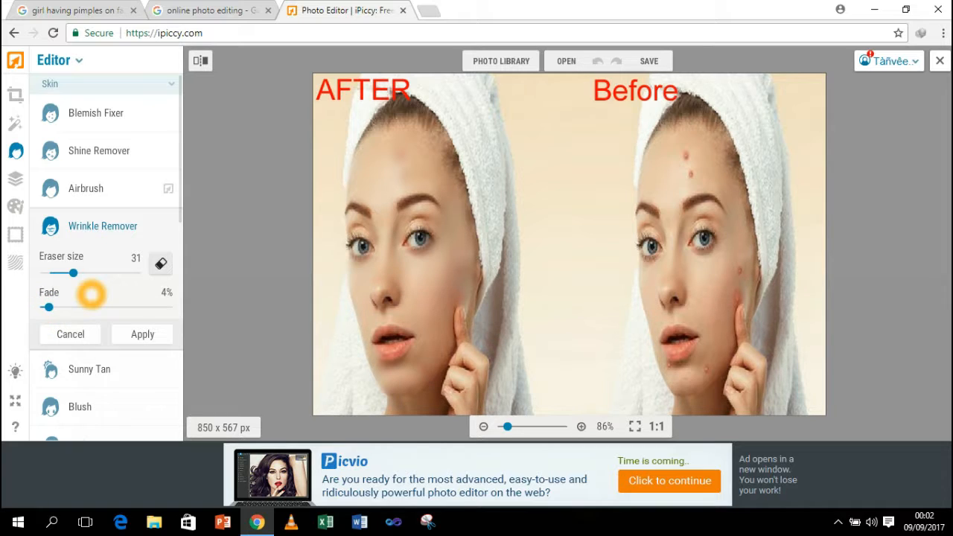
left_click_drag(48, 307, 53, 307)
left_click(142, 334)
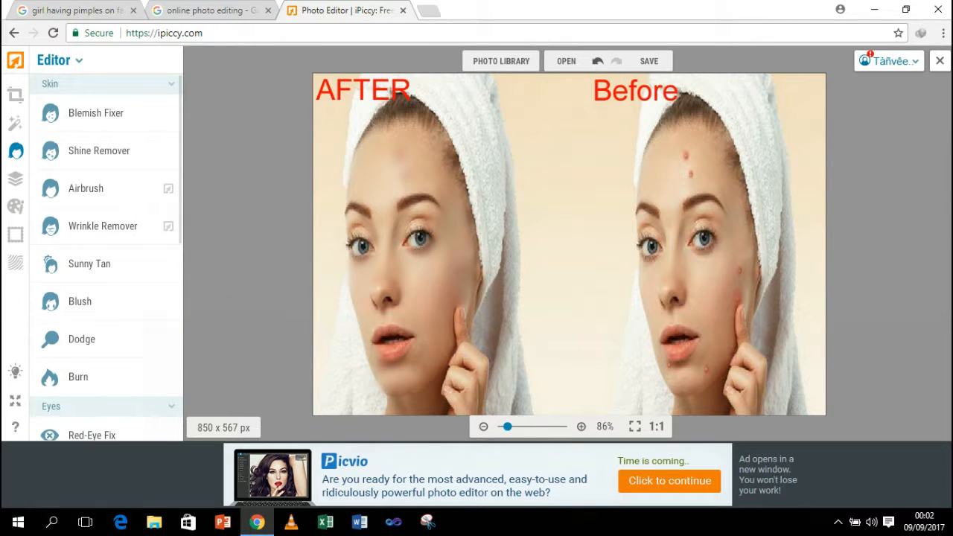